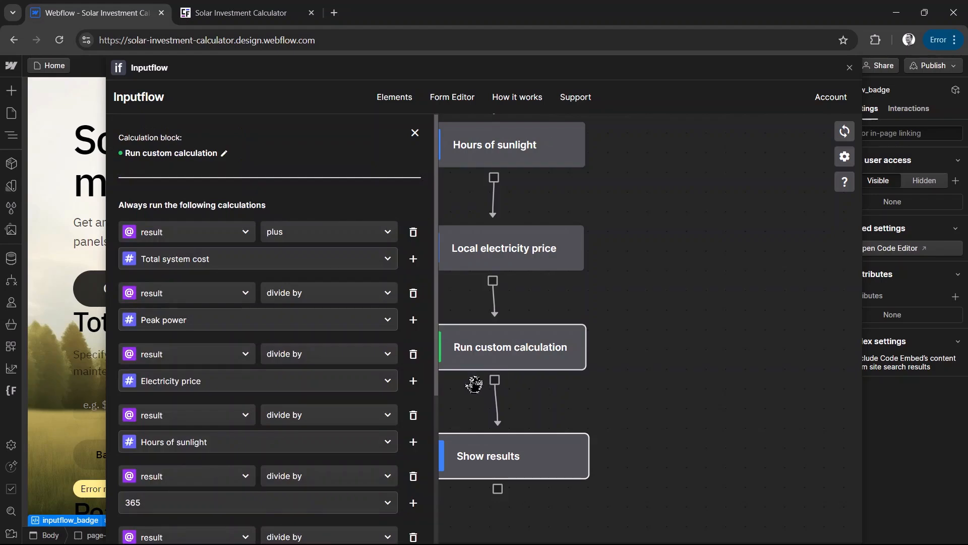
Step: Review the chain of calculation rows in the Run custom calculation block, from Total system cost down to the 0.75 divisor
scroll(300, 298, "down", 5)
scroll(280, 332, "up", 3)
scroll(277, 353, "up", 2)
scroll(222, 357, "down", 2)
scroll(222, 359, "up", 2)
scroll(314, 303, "down", 2)
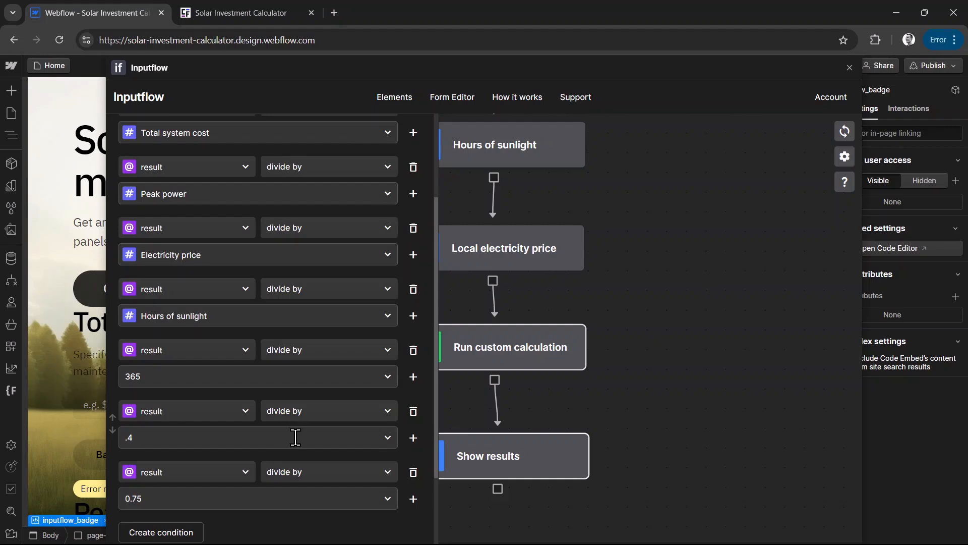
scroll(283, 429, "up", 2)
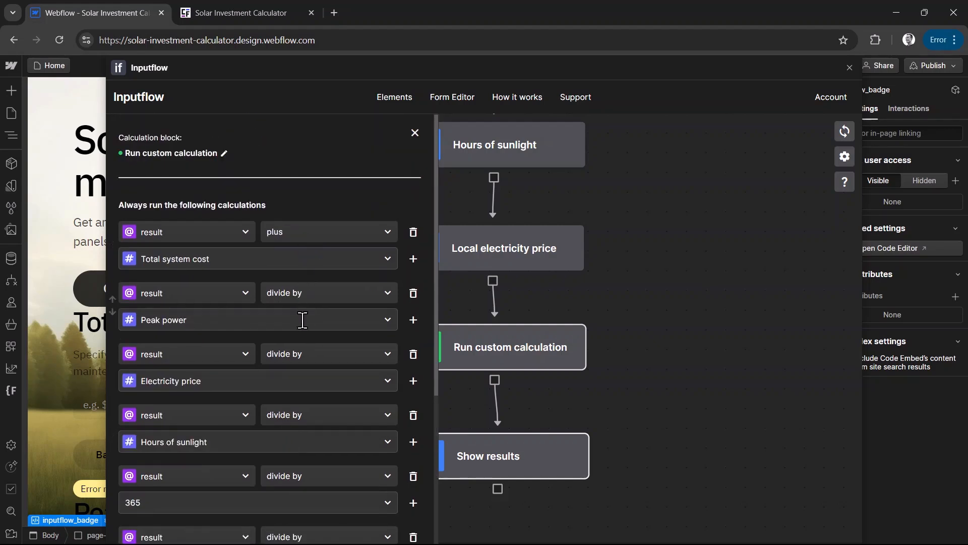
scroll(282, 399, "down", 4)
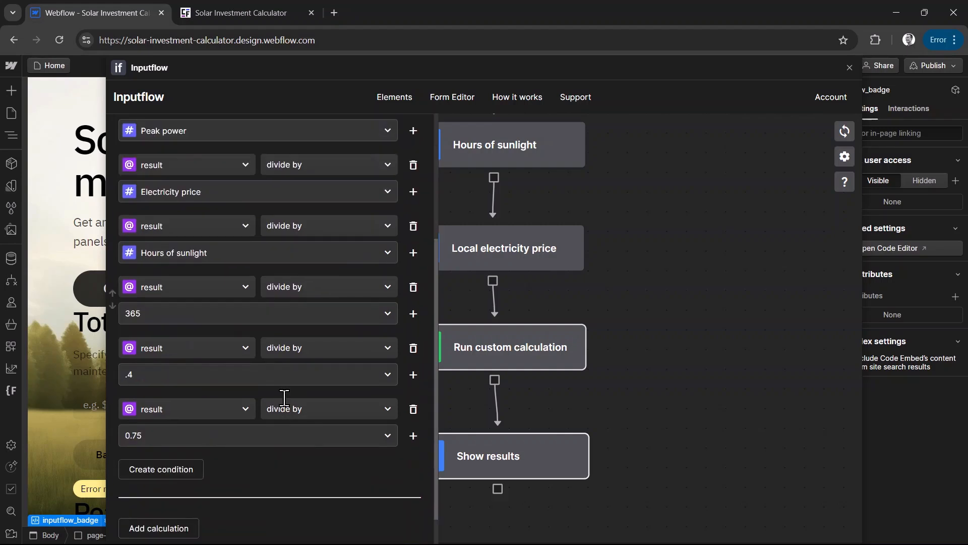
scroll(283, 407, "up", 3)
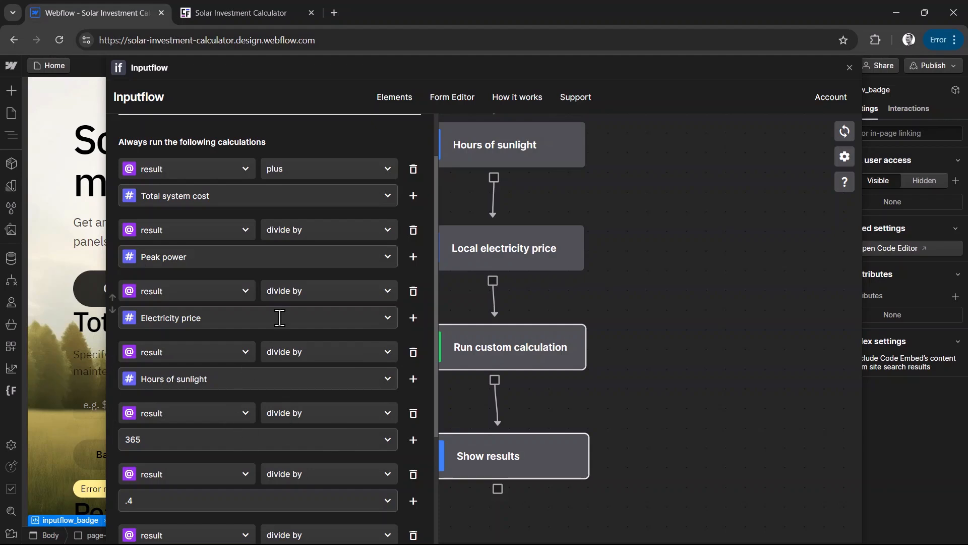
scroll(374, 353, "down", 2)
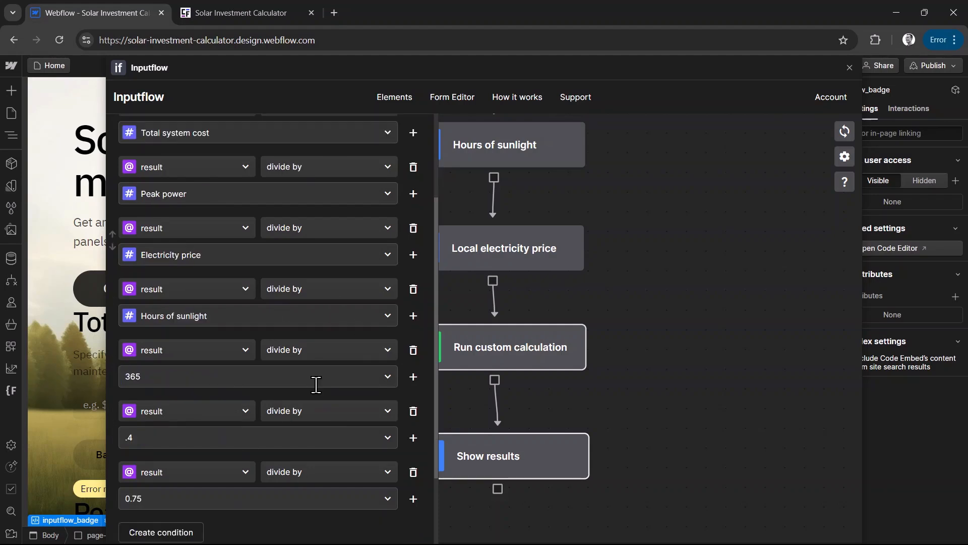
scroll(313, 393, "up", 4)
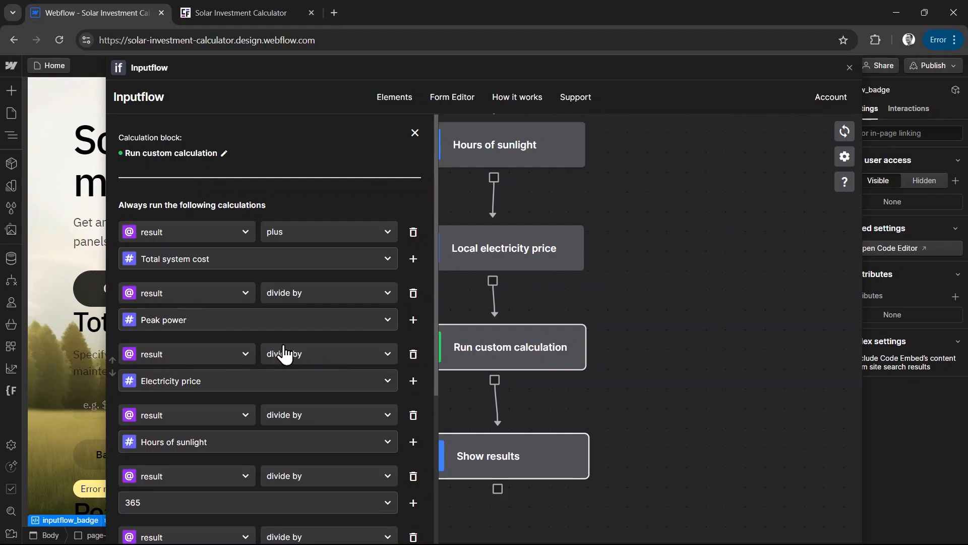
scroll(285, 353, "down", 2)
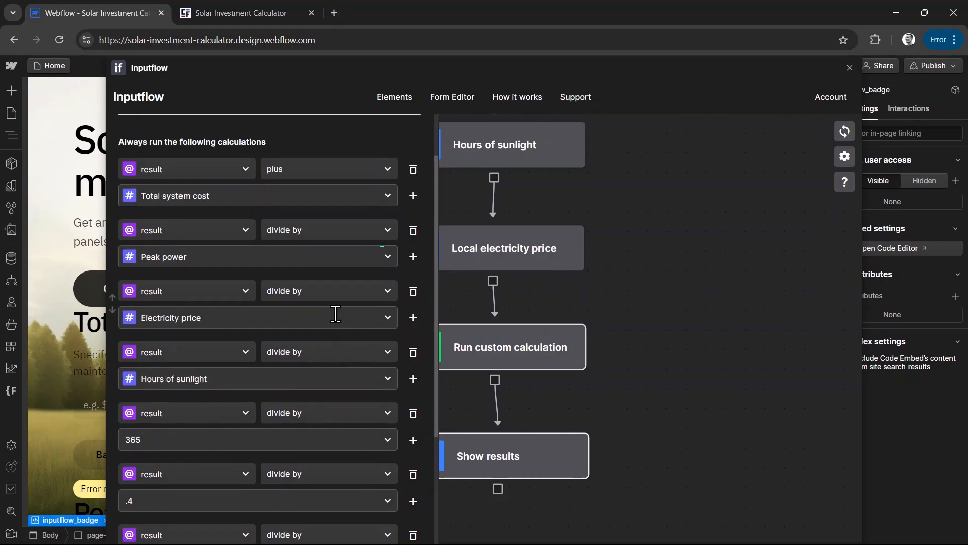
scroll(335, 313, "down", 2)
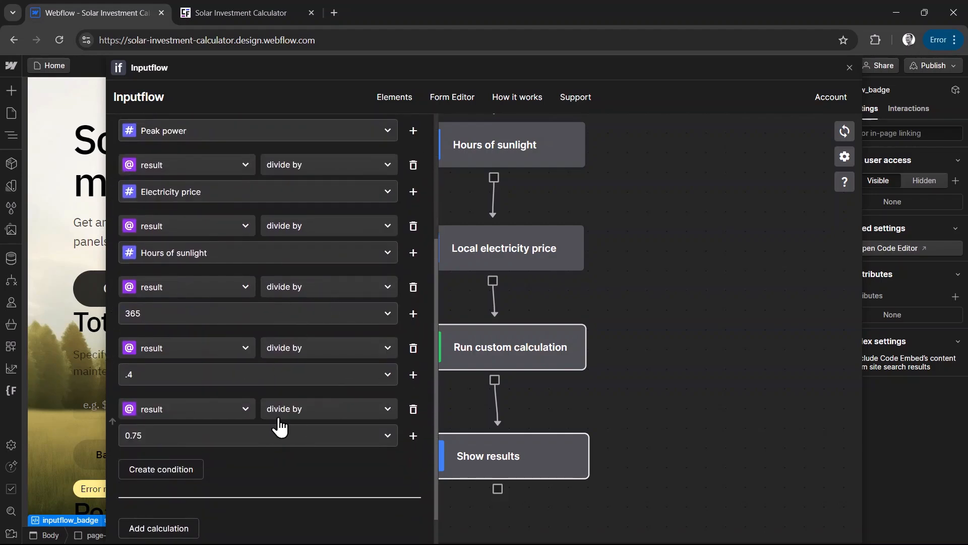
scroll(272, 423, "up", 1)
scroll(264, 421, "up", 2)
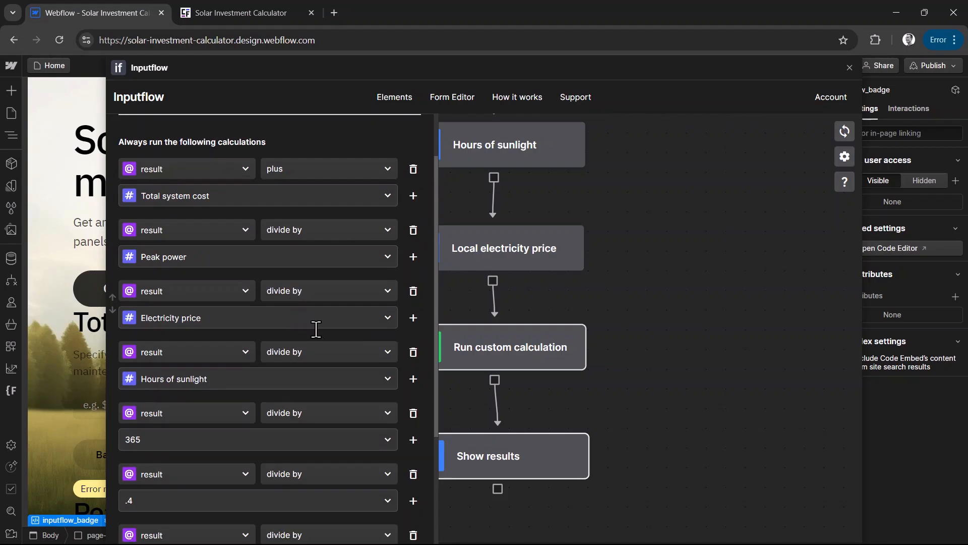
scroll(325, 340, "up", 1)
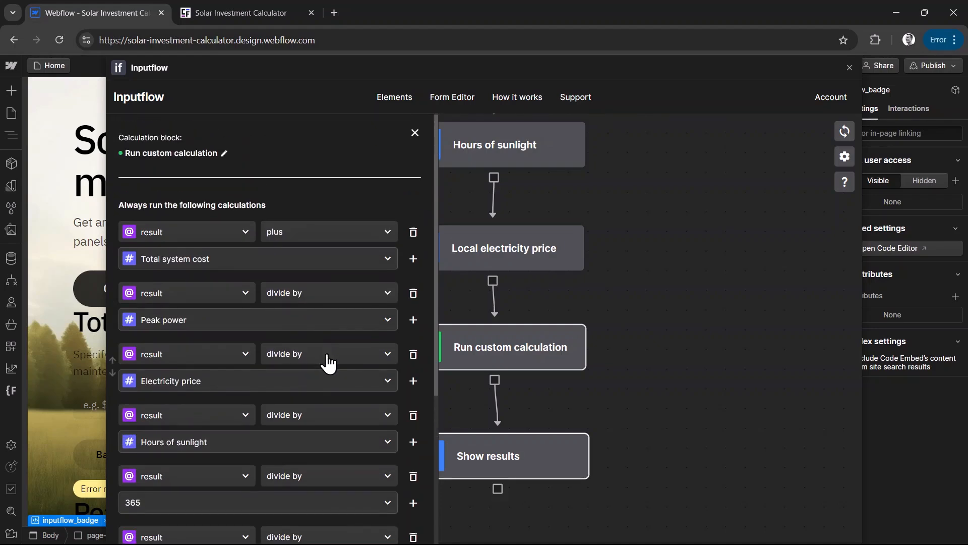
Step: Delete all the existing calculation rows from the Run custom calculation block
left_click(414, 233)
left_click(414, 233)
left_click(414, 233)
left_click(413, 232)
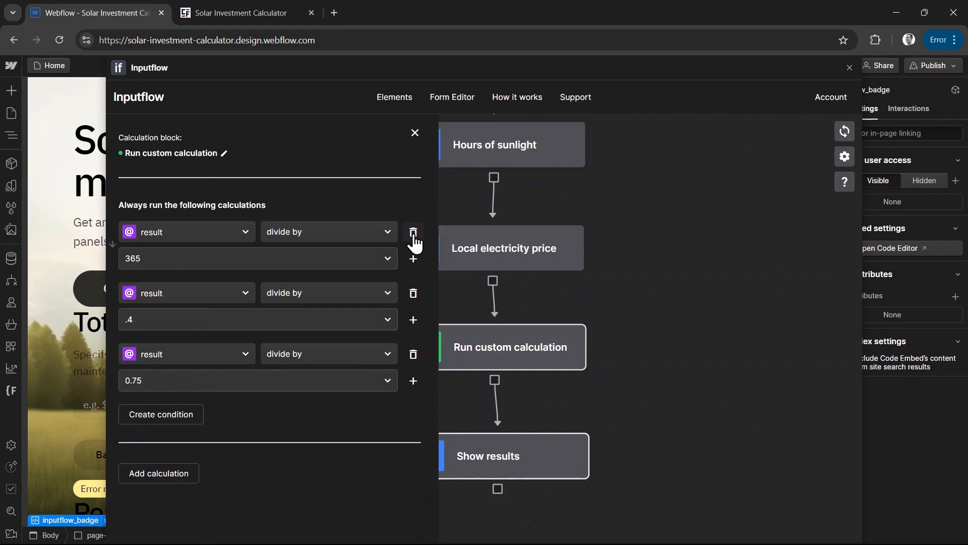
left_click(414, 233)
left_click(414, 232)
left_click(414, 232)
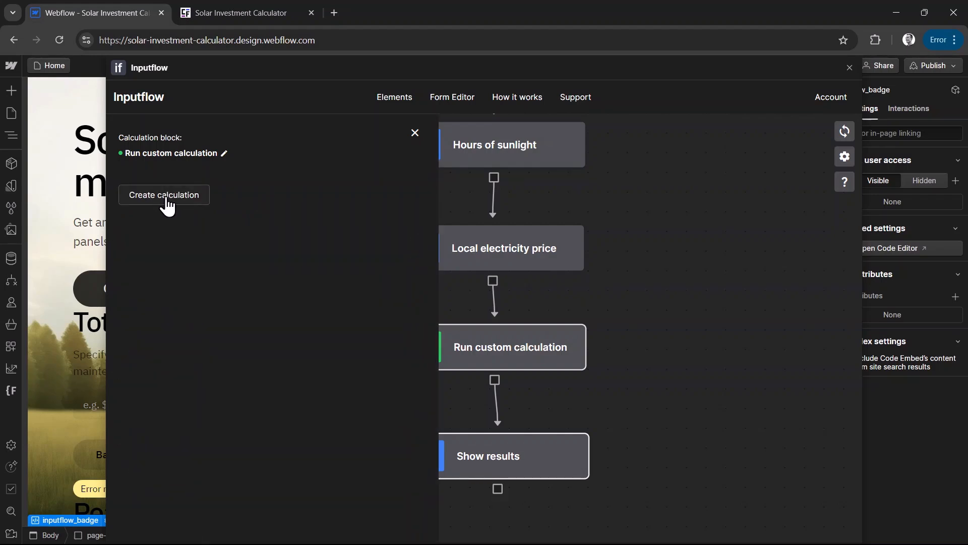
Step: Create a new calculation on the result variable with the operation "set to"
left_click(167, 196)
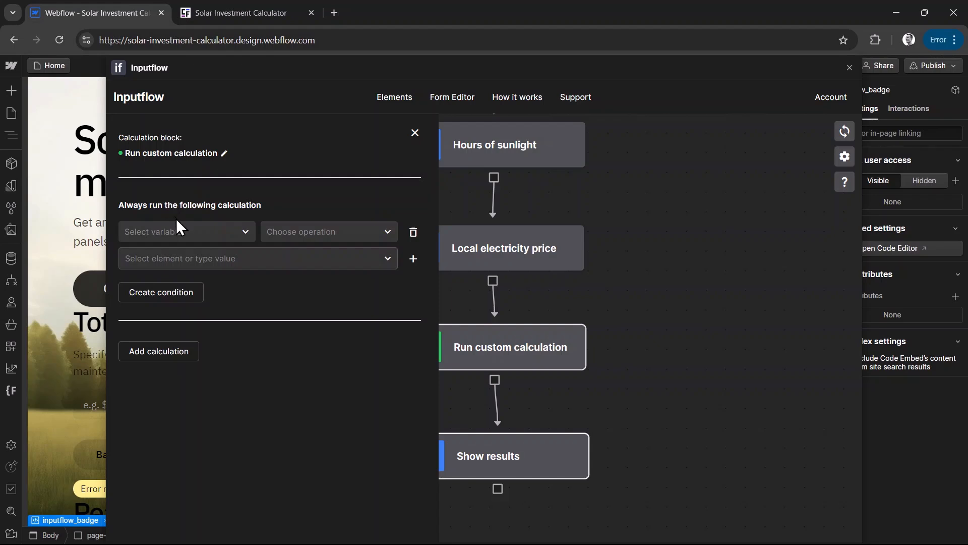
left_click(182, 235)
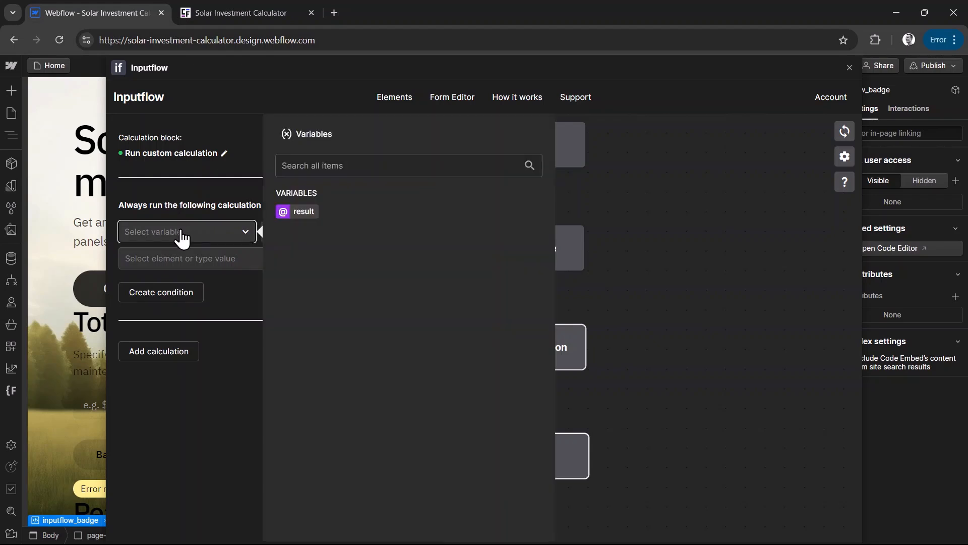
left_click(302, 214)
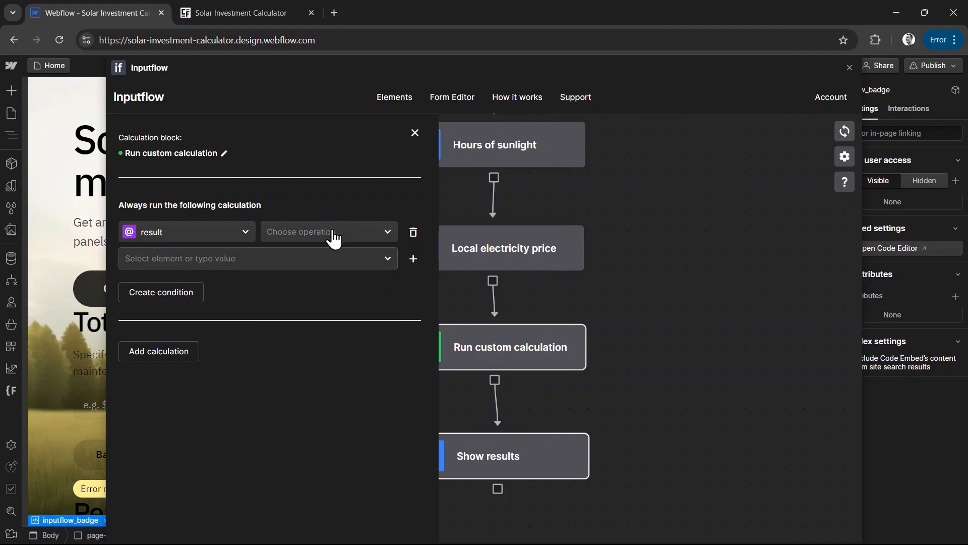
left_click(352, 237)
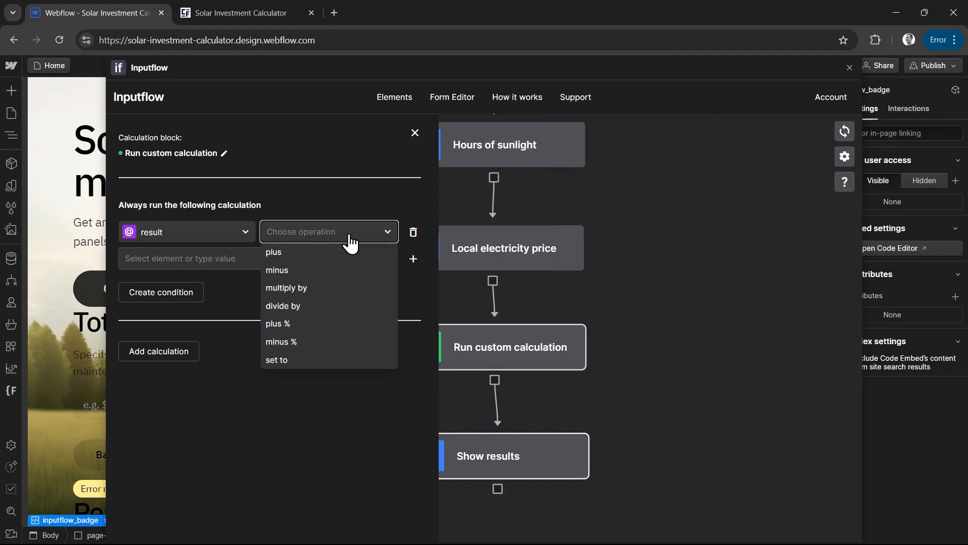
left_click(287, 363)
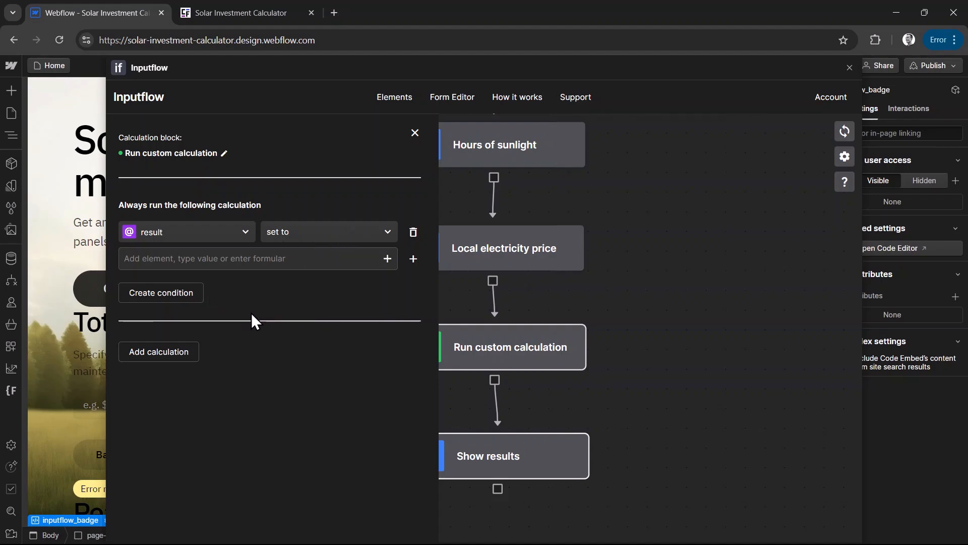
Step: Switch the calculation's operation to "plus" and back to "set to" to compare their value fields
left_click(304, 241)
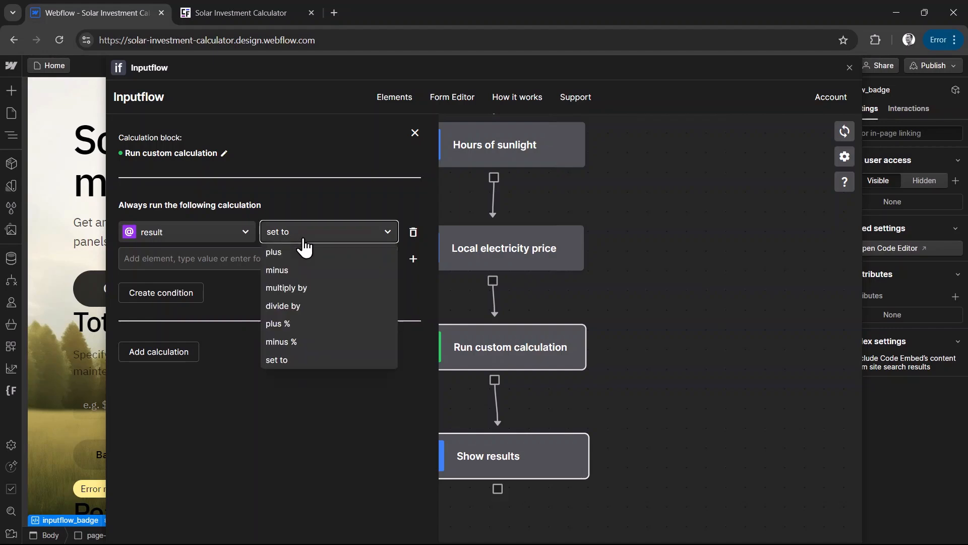
left_click(286, 256)
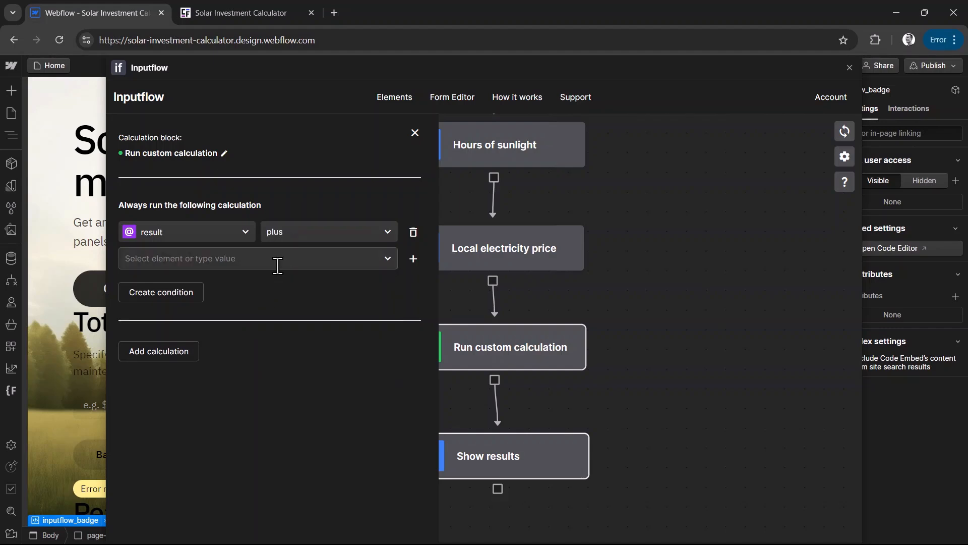
left_click(306, 241)
left_click(308, 360)
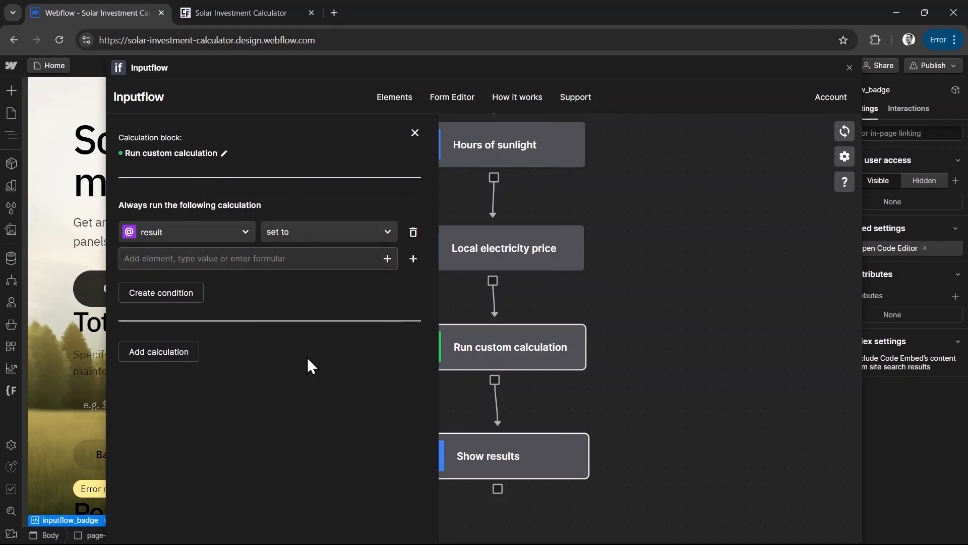
Step: Enter the formula Total system cost / (Peak power * Hours of sunlight * Electricity price) as the value of result
left_click(252, 258)
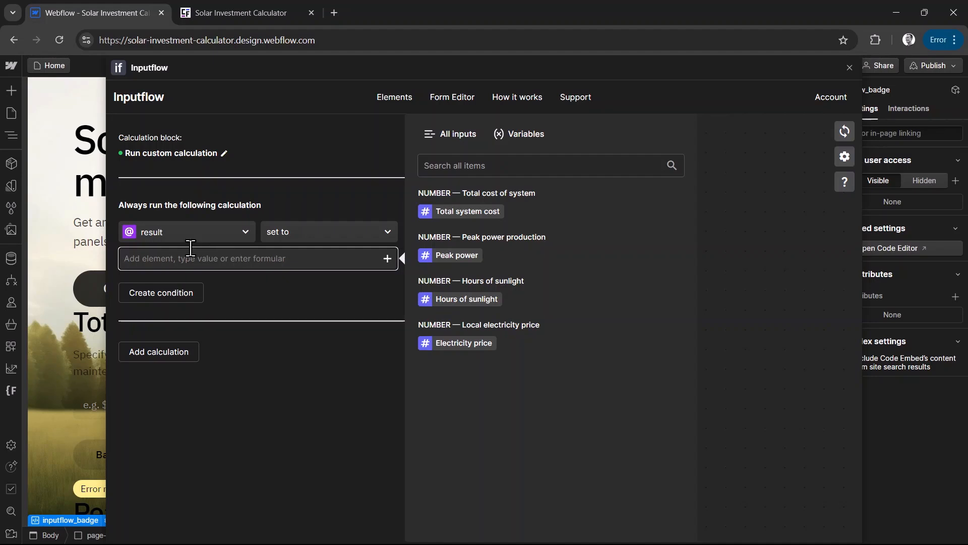
left_click(484, 217)
type("/ (")
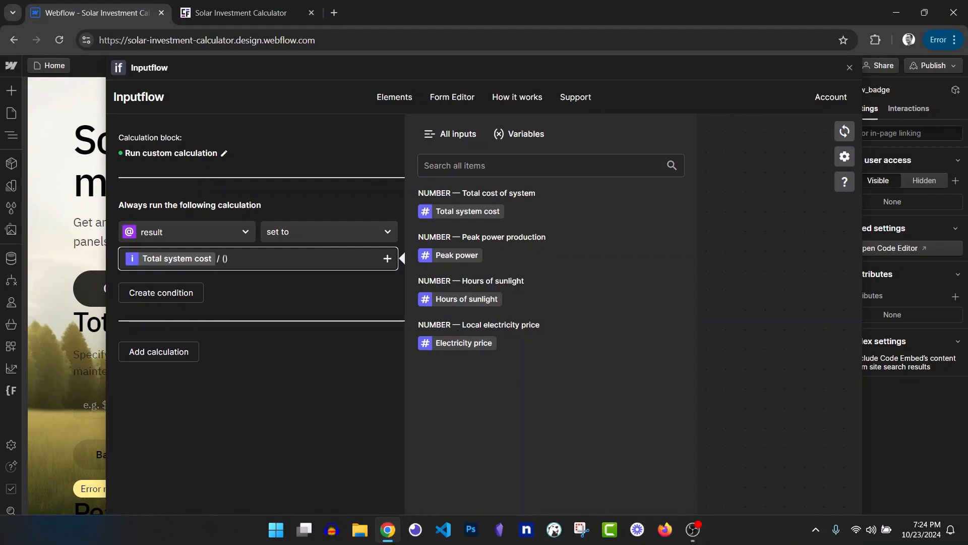
left_click(457, 255)
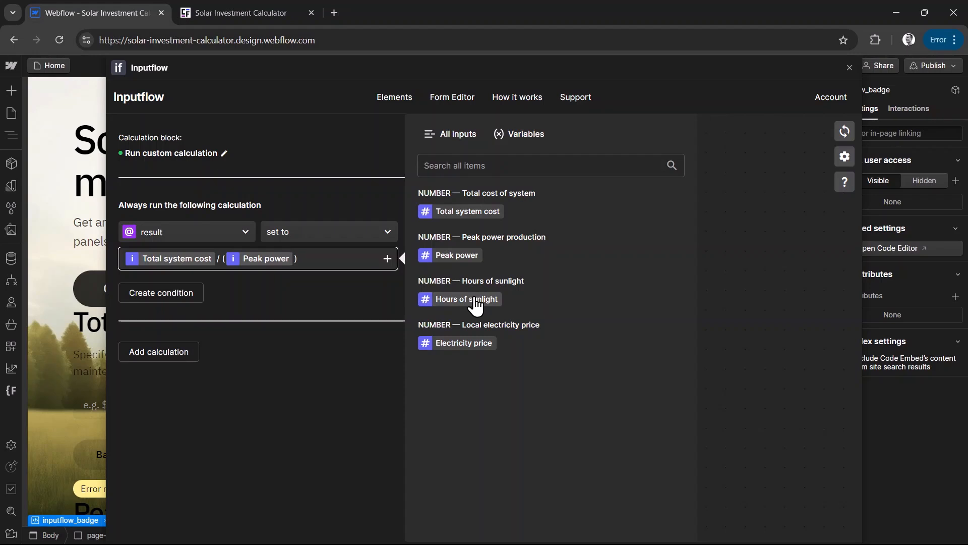
type("*")
left_click(478, 302)
type("*")
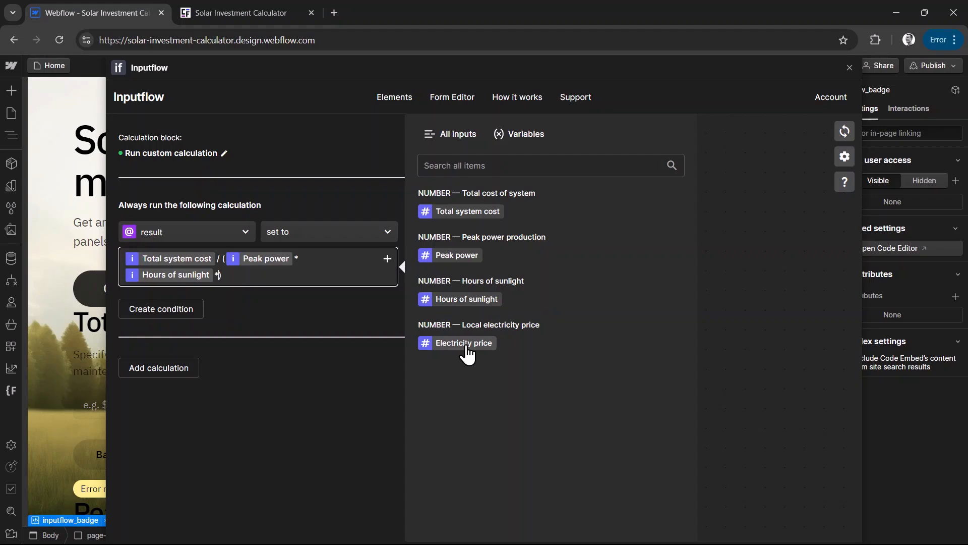
left_click(475, 344)
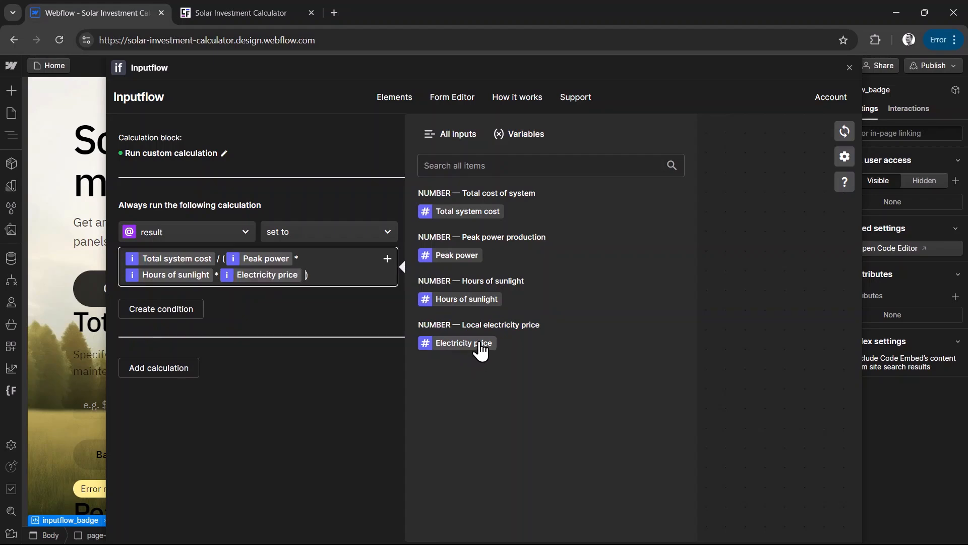
Step: Extend the multiplication inside the formula's parentheses with * 365 * 0.4 * 0.75 and leave the value field
type("* 365")
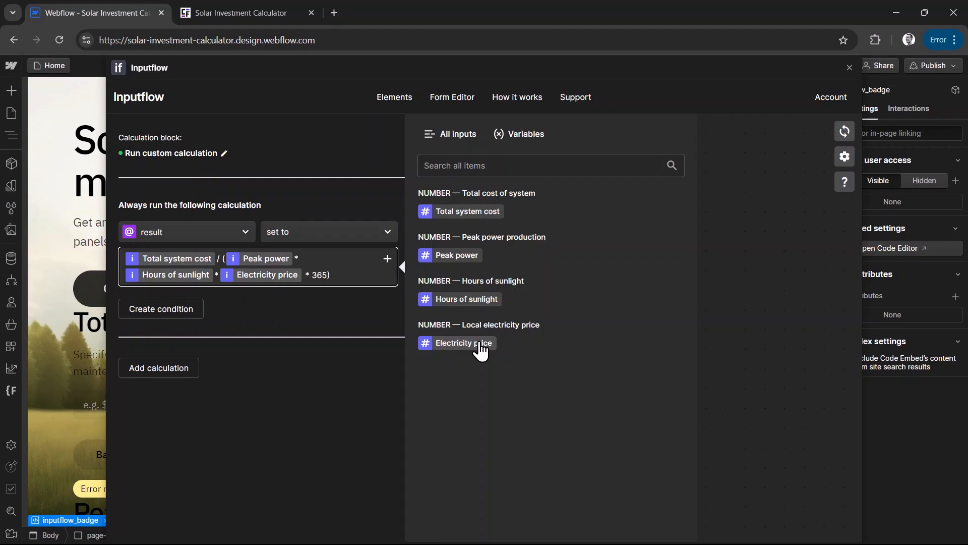
type(" *0.4 *0.75")
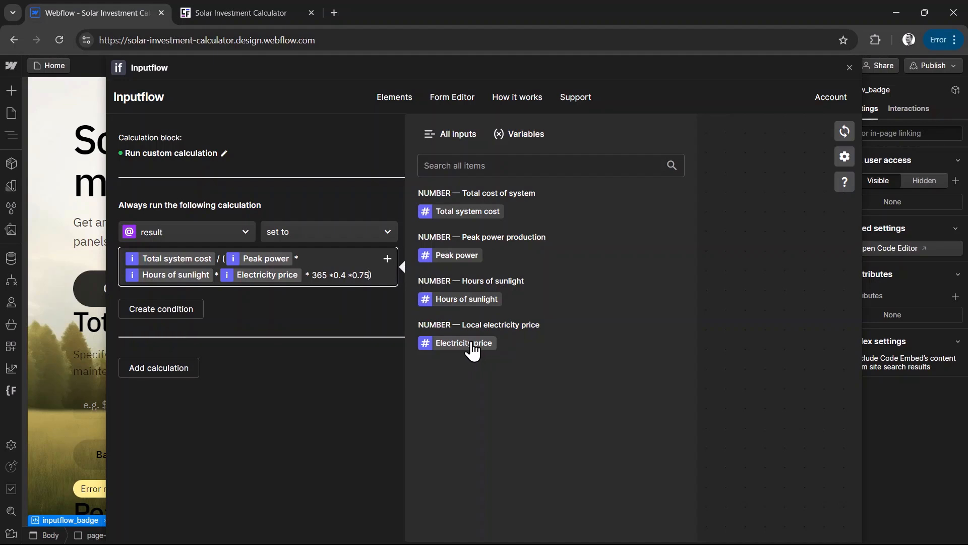
left_click(331, 275)
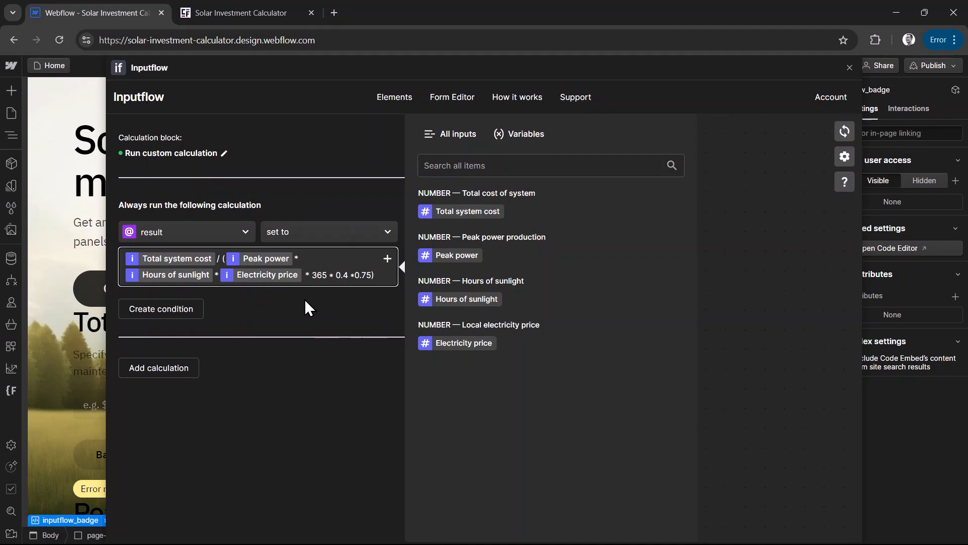
left_click(320, 304)
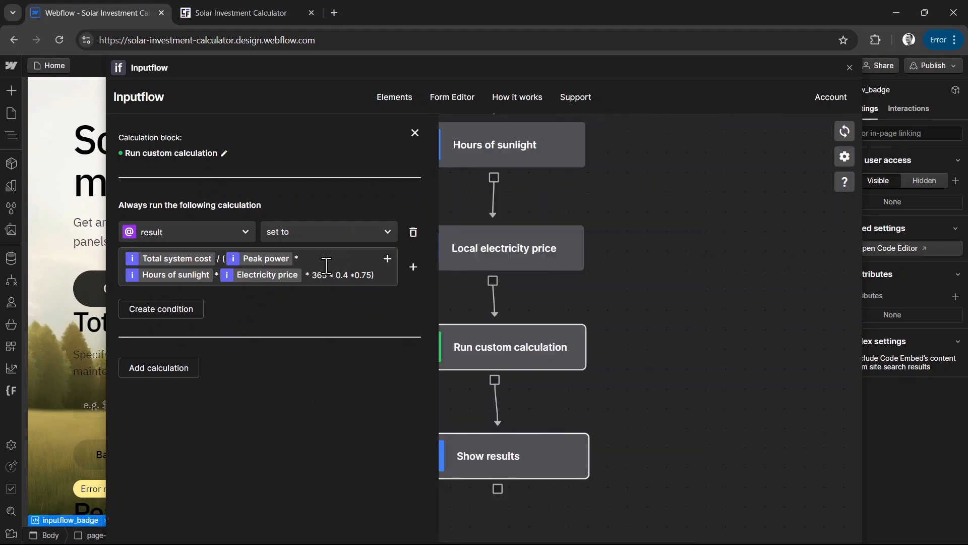
Step: Try the function names sin and abs on a new line below the formula and remove them
left_click(381, 277)
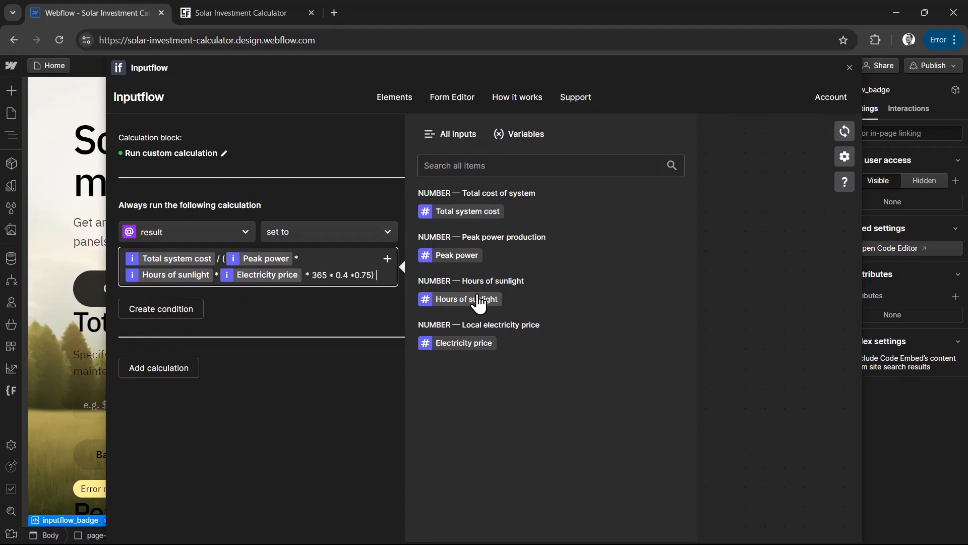
key("Return")
type("sin")
key("BackSpace")
type("abs")
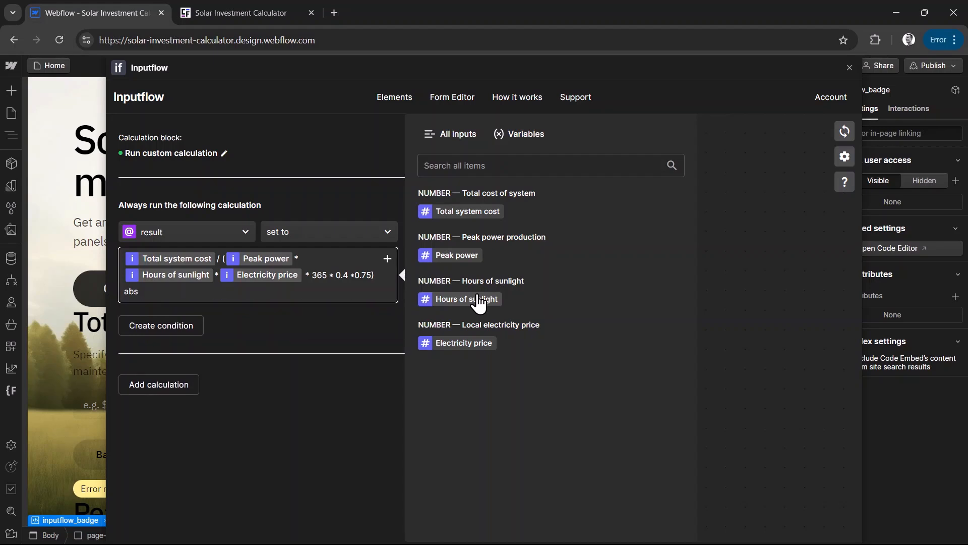
key("BackSpace")
key("BackSpace")
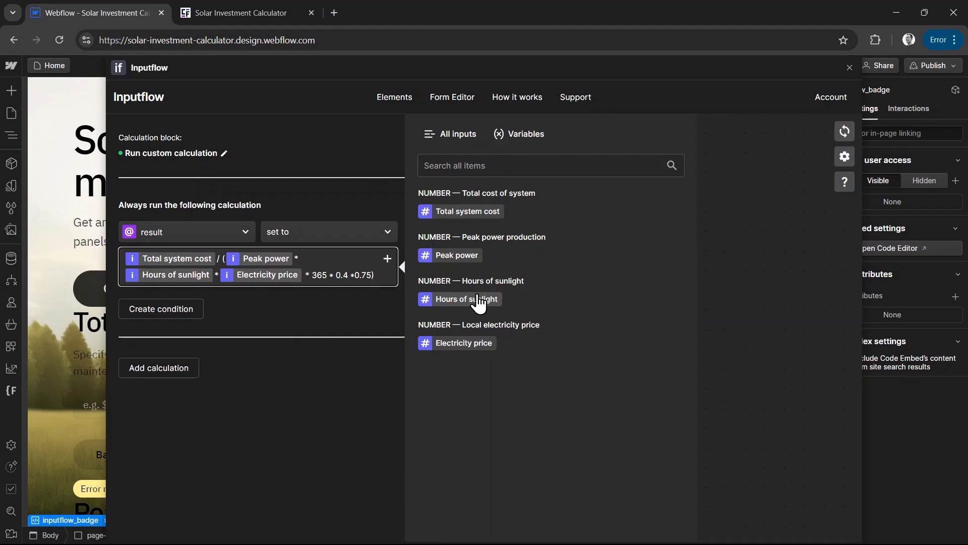
Step: Switch to the published Solar Investment Calculator page, reload it and start the calculator at the total system cost question
left_click(250, 12)
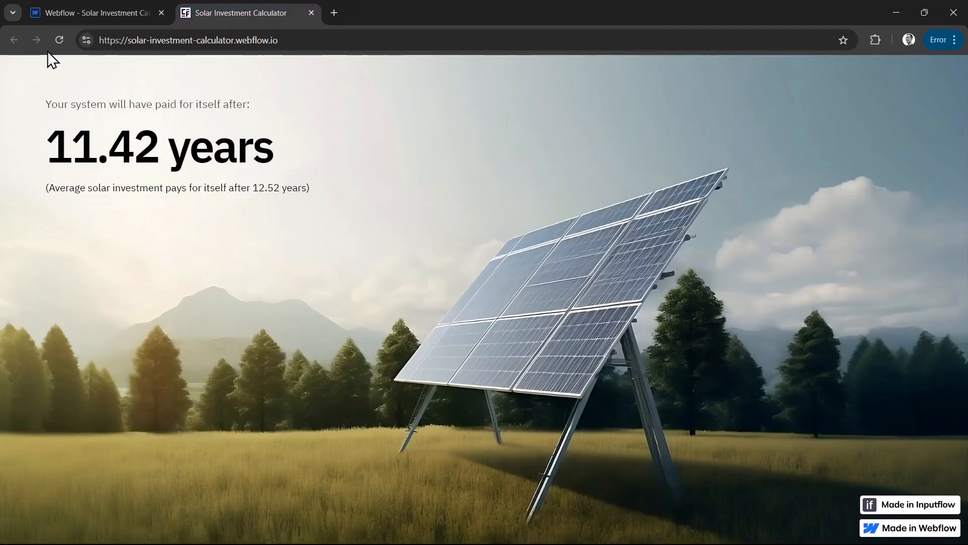
left_click(59, 40)
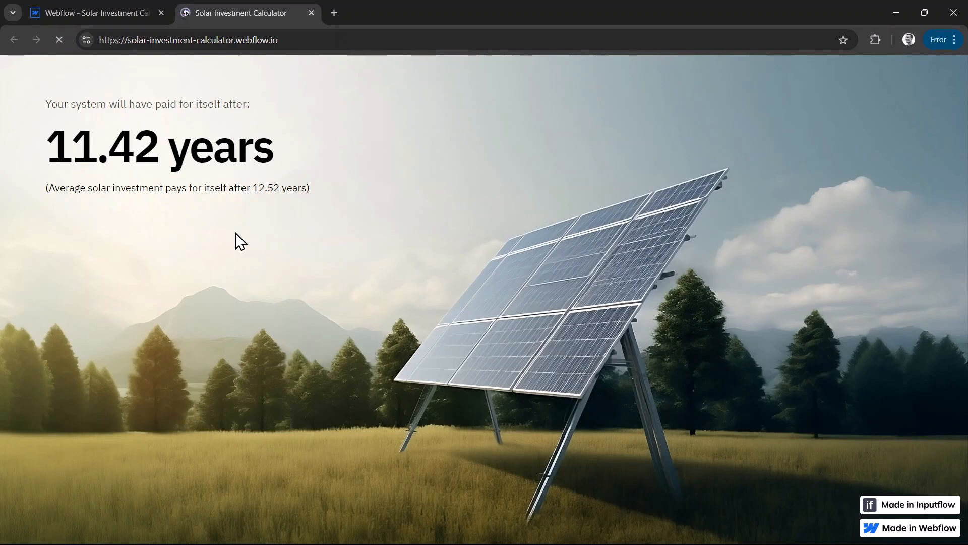
left_click(135, 275)
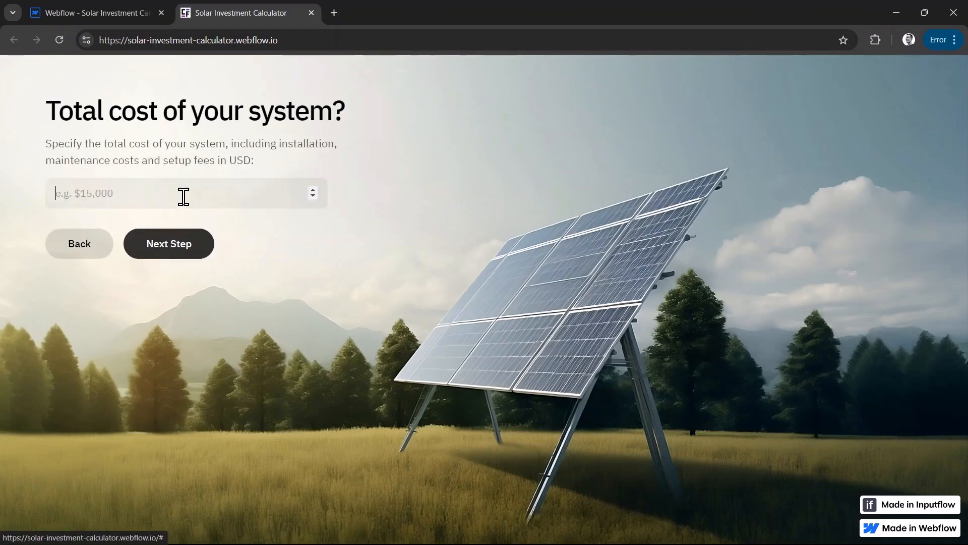
Step: Answer the total system cost question with 15000 and the peak power production question with 6, continuing to the sunlight question
left_click(183, 197)
type("1500")
left_click(172, 250)
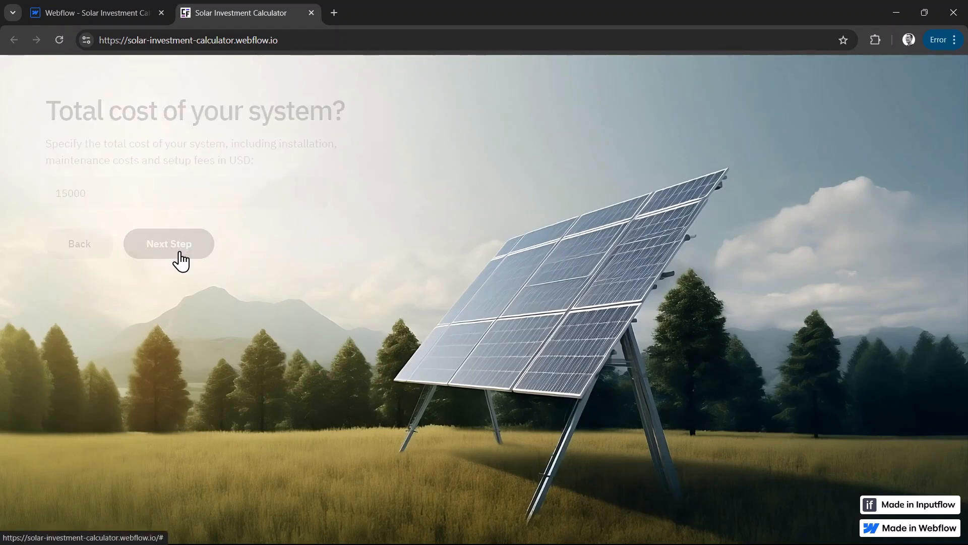
left_click(134, 205)
type("6")
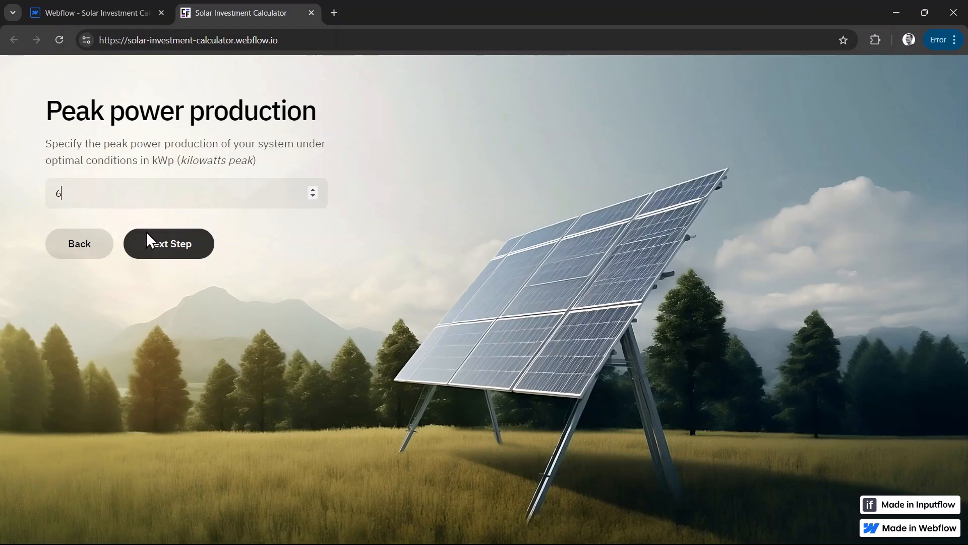
left_click(162, 251)
Step: Enter 8 hours of sunlight and a local electricity price of 0.25, and continue to the calculator's results
left_click(157, 199)
type("8")
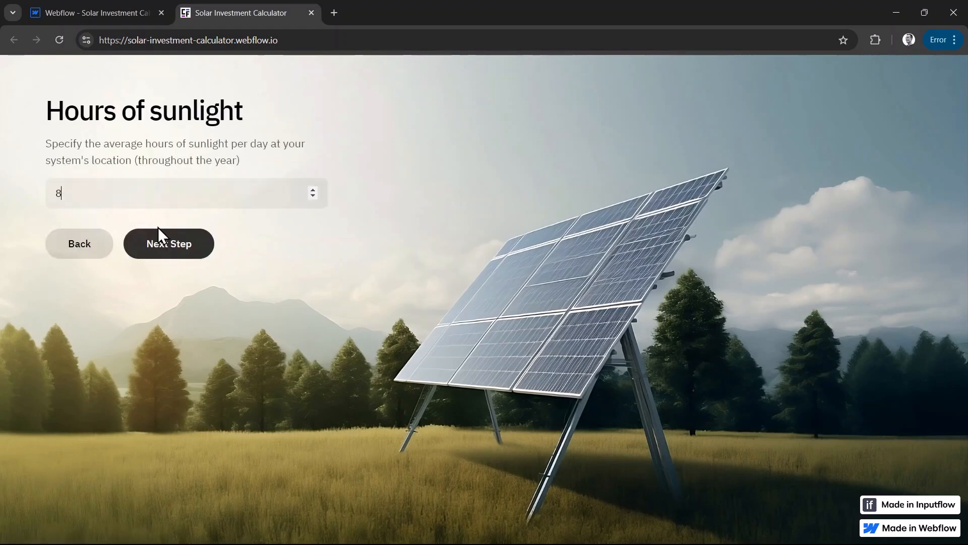
left_click(169, 252)
left_click(146, 178)
type("0.25")
left_click(200, 246)
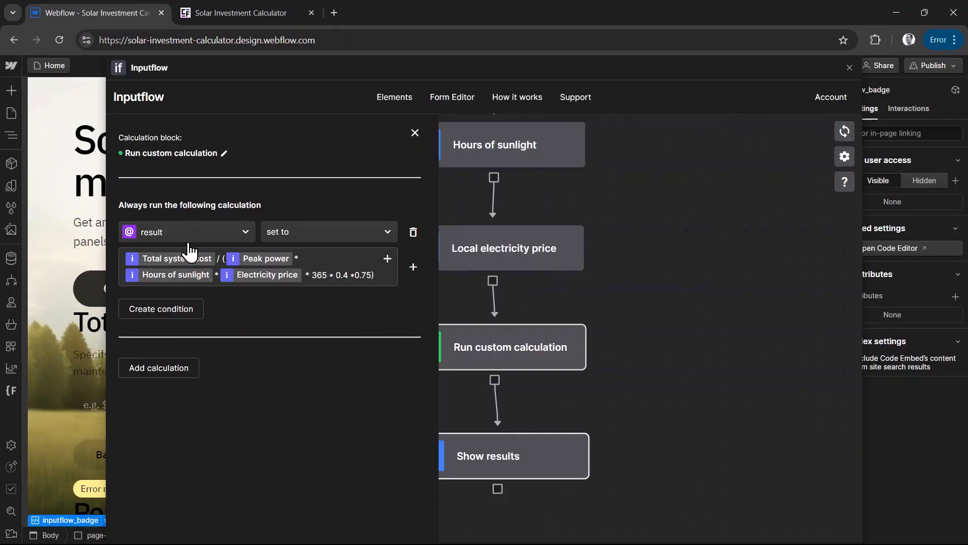
Step: Close the custom calculation block and add a calculation to the Show results step for the variable result with the set to operation
left_click(414, 133)
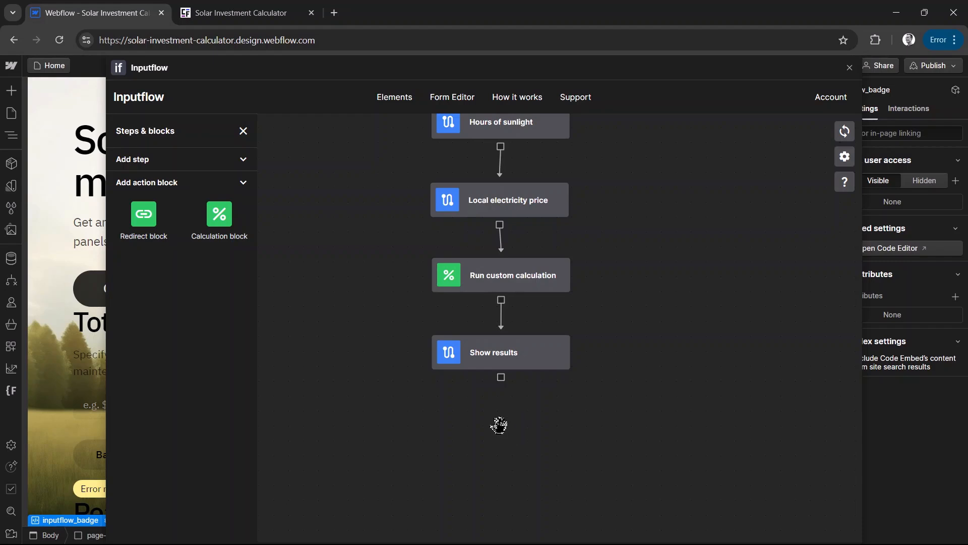
left_click(527, 363)
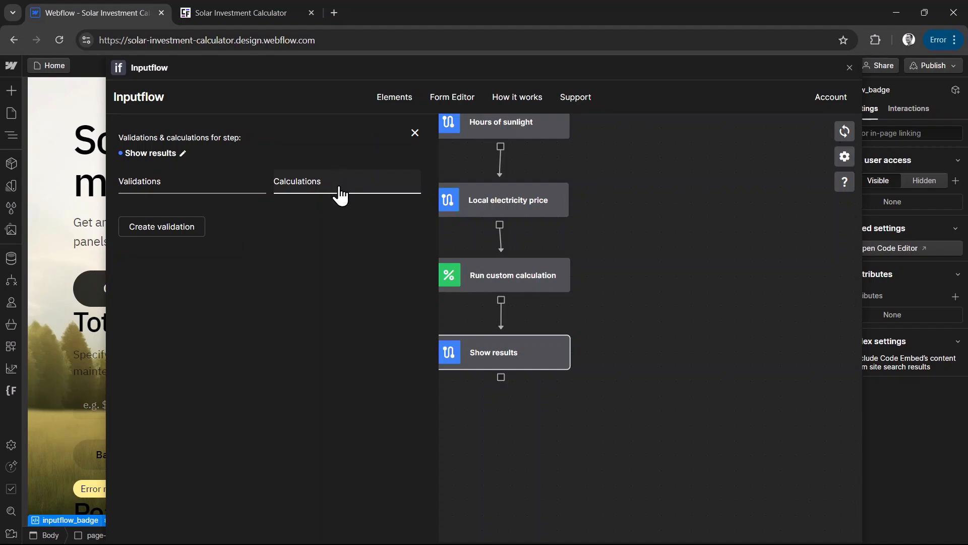
left_click(356, 184)
left_click(177, 227)
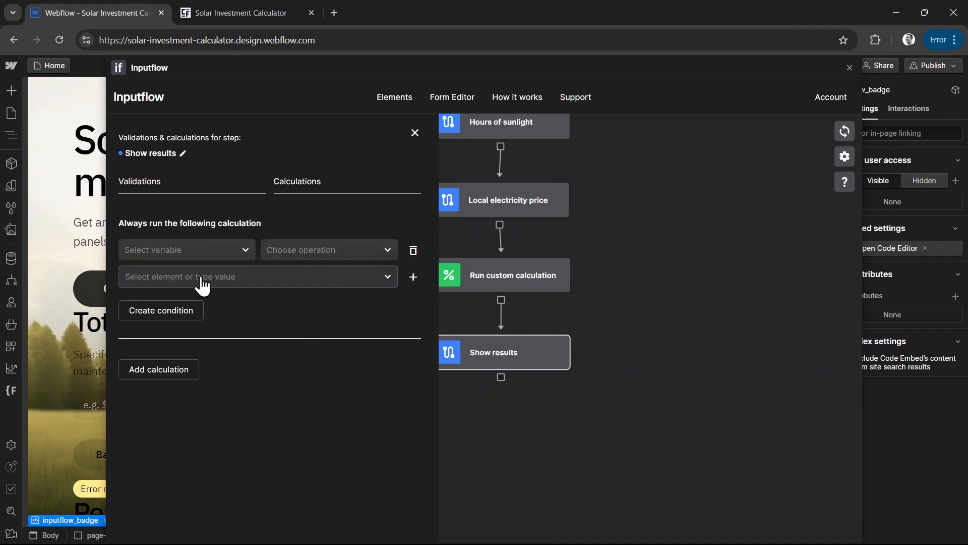
left_click(224, 254)
left_click(303, 214)
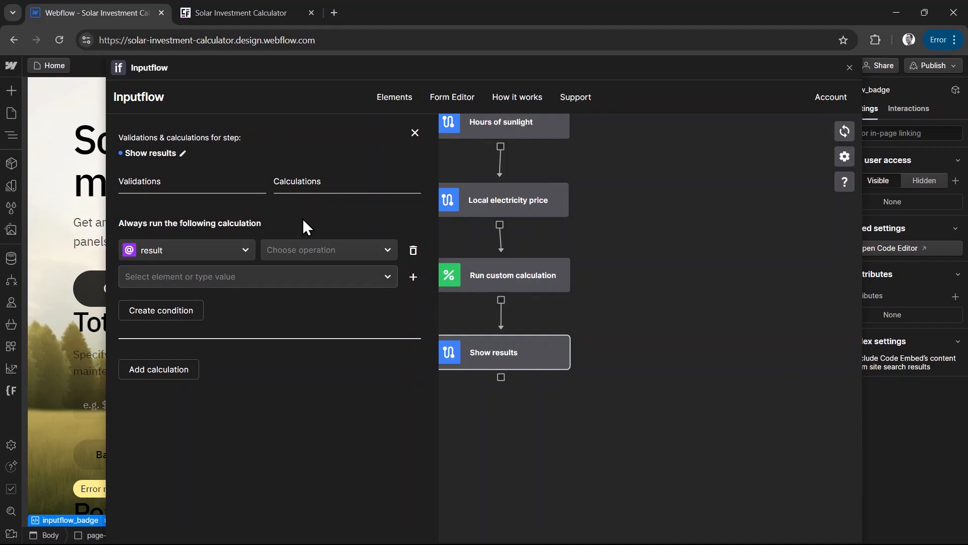
left_click(301, 250)
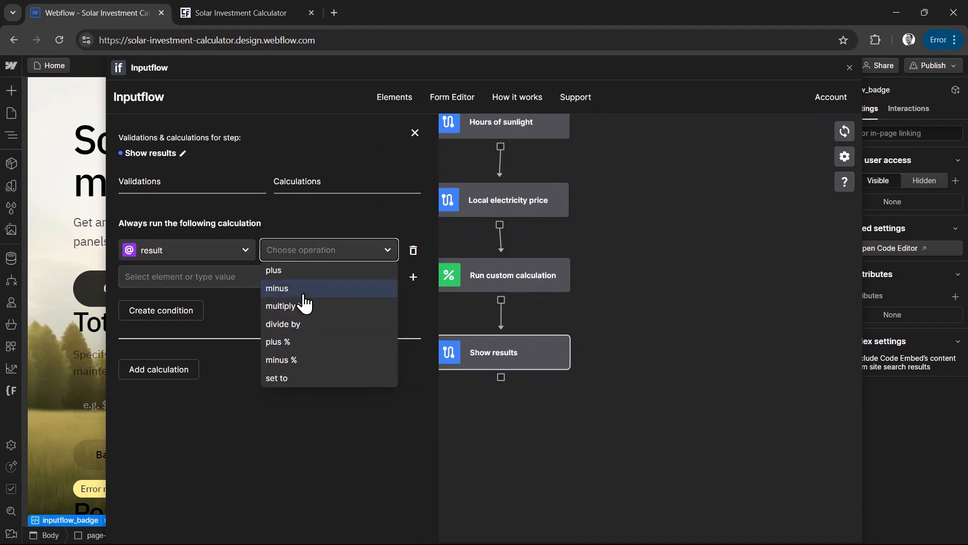
left_click(294, 378)
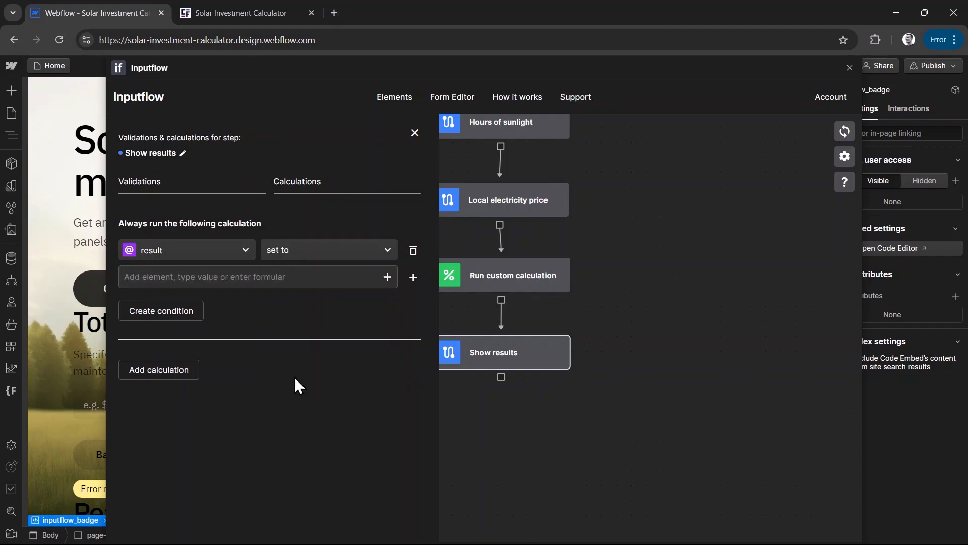
Step: Enter the formula result * 1.20, using the result variable, as the new calculation's value and close the Show results settings
left_click(266, 282)
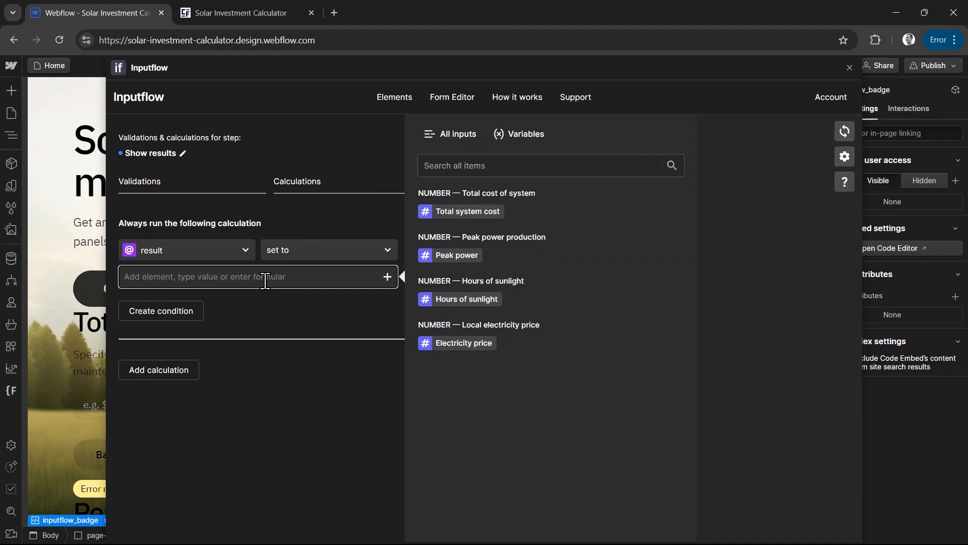
type("*")
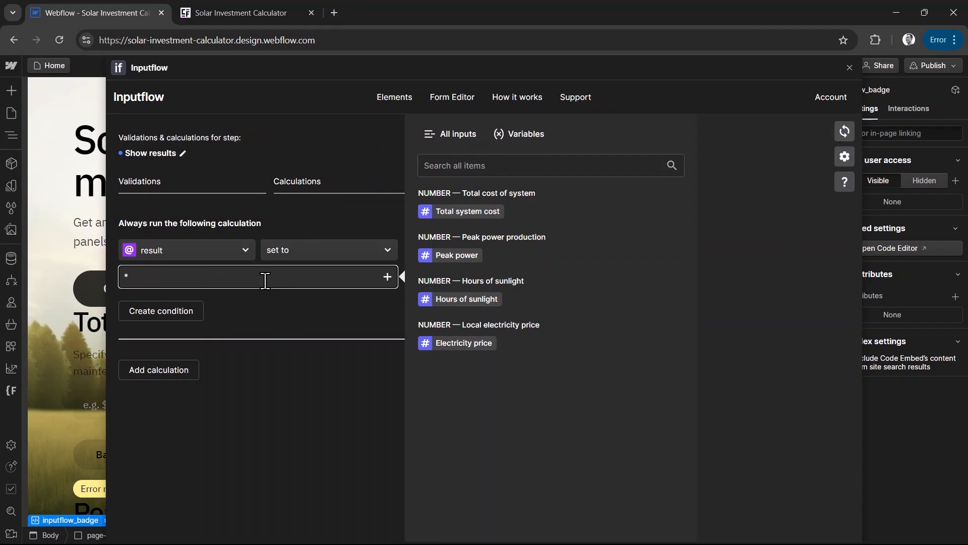
type(" 1.20")
left_click(521, 135)
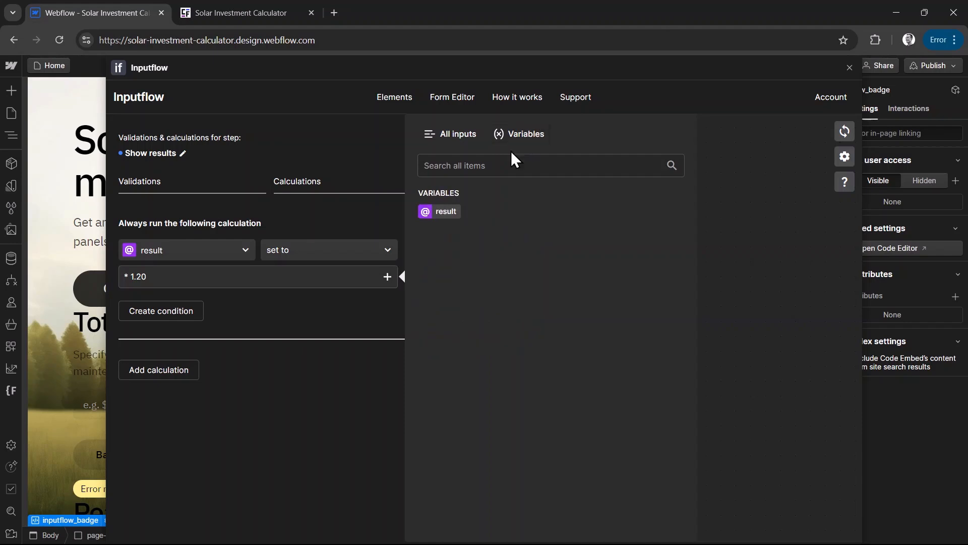
left_click(434, 214)
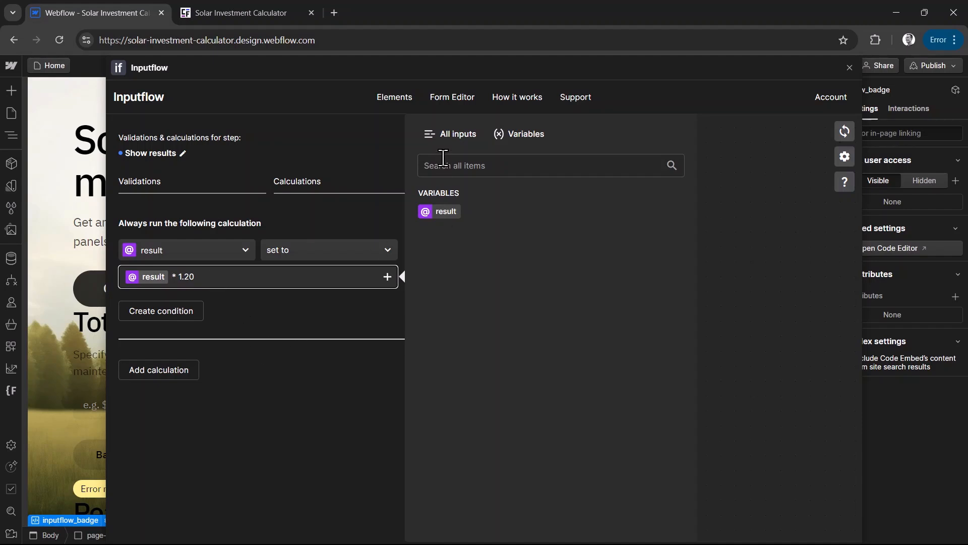
left_click(371, 368)
left_click(415, 134)
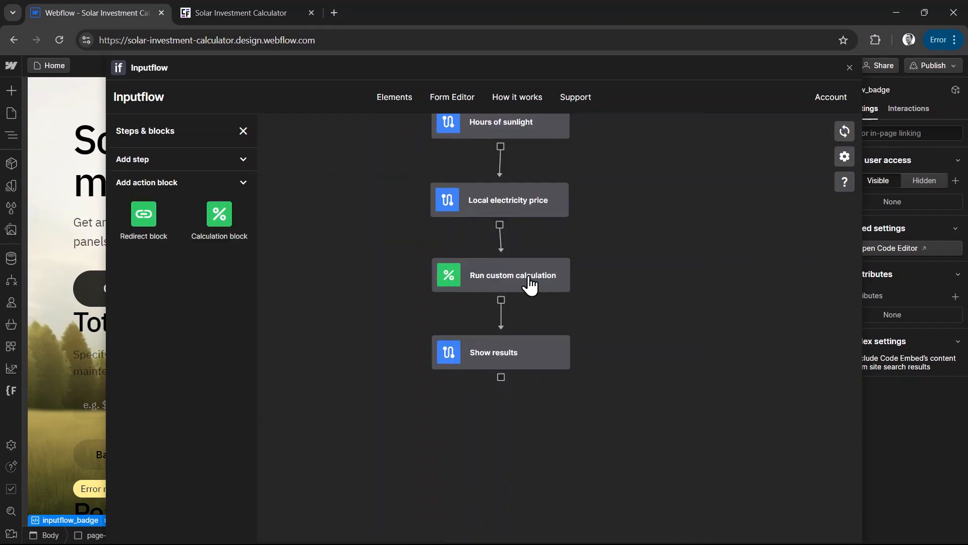
Step: Try adding the result variable and a plus sign before Total system cost in the Run custom calculation formula and remove them
left_click(529, 281)
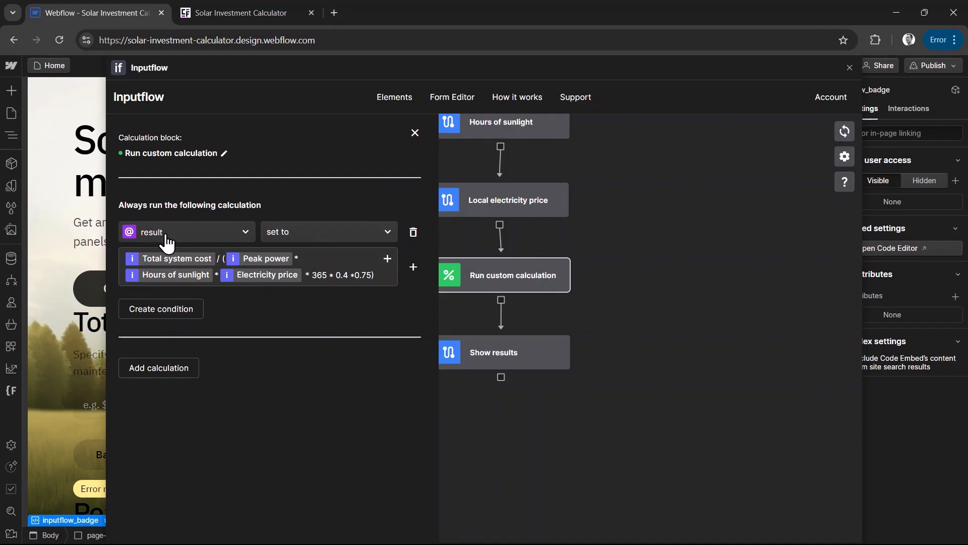
left_click(123, 255)
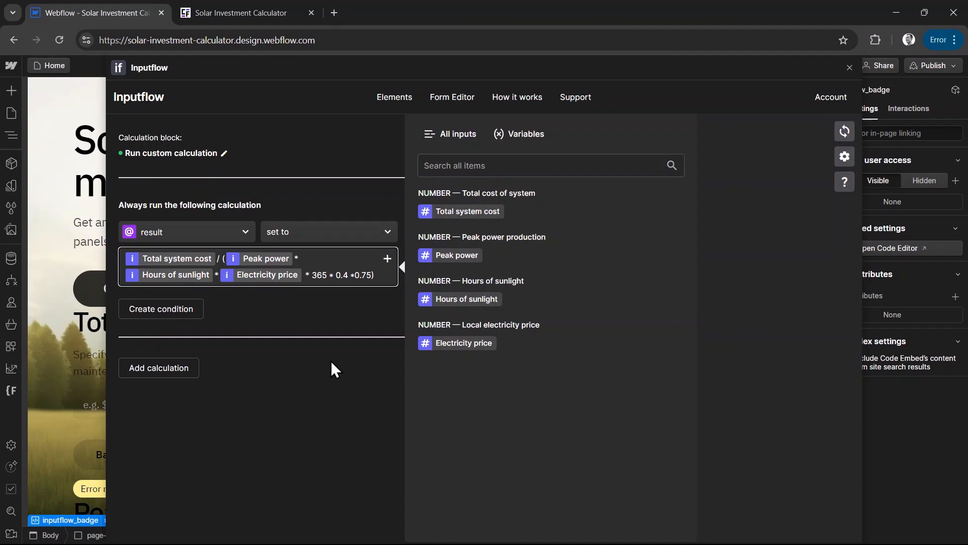
left_click(514, 136)
left_click(442, 213)
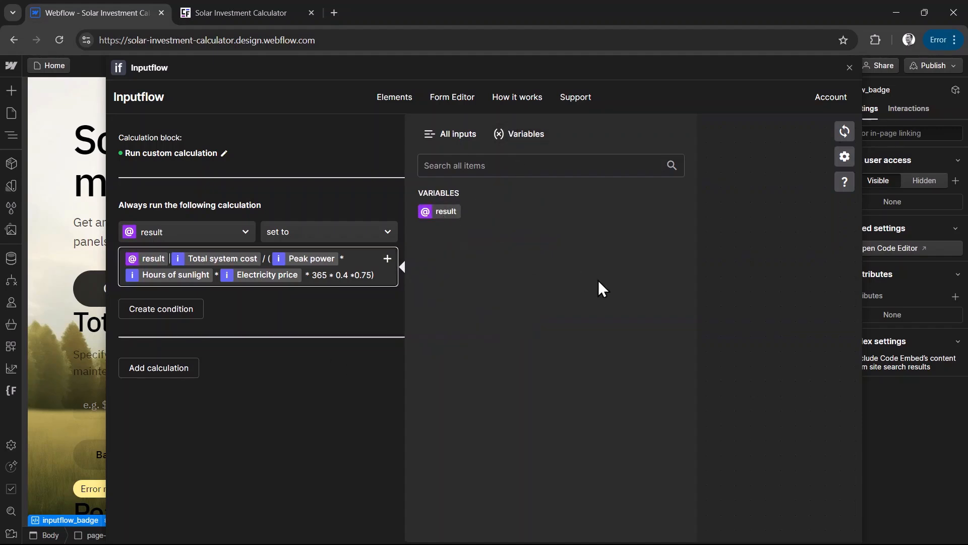
type("+")
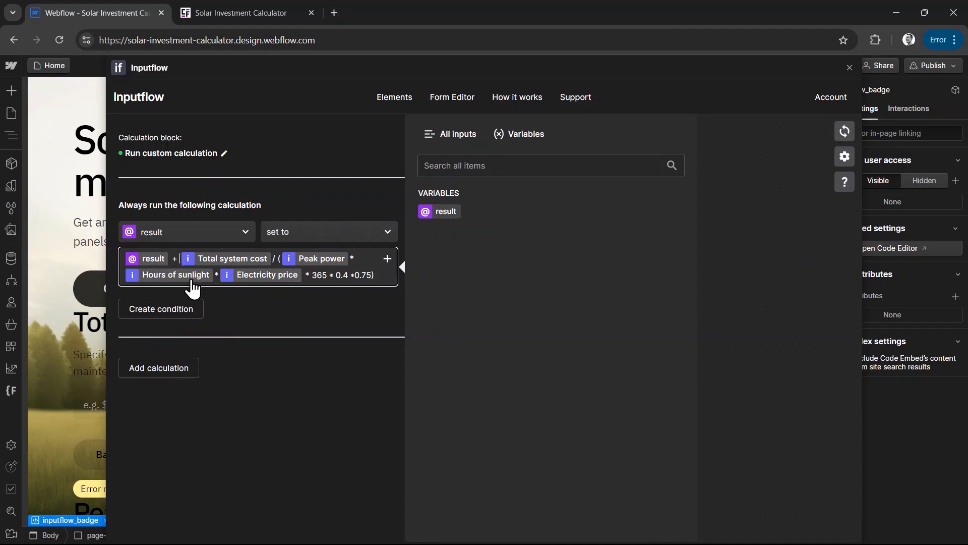
key("BackSpace")
key("BackSpace")
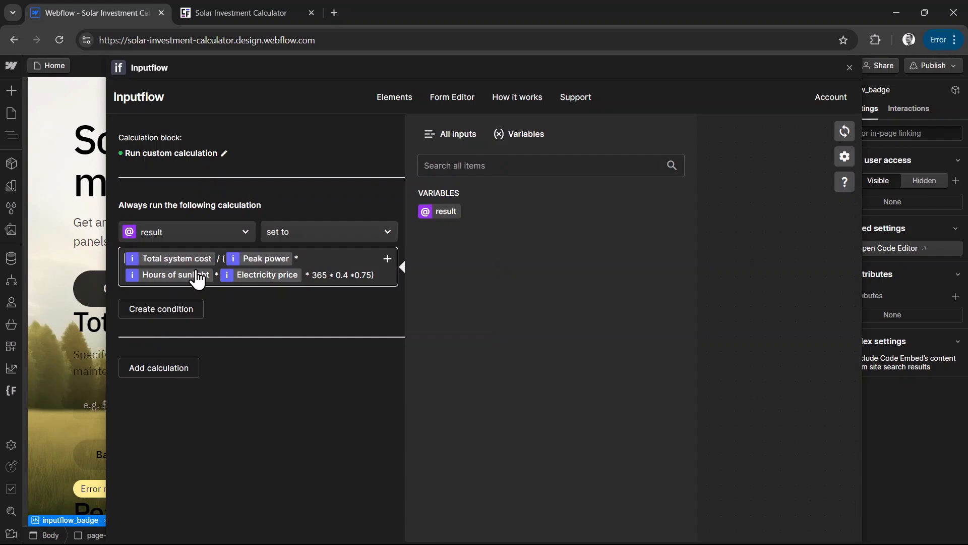
left_click(280, 346)
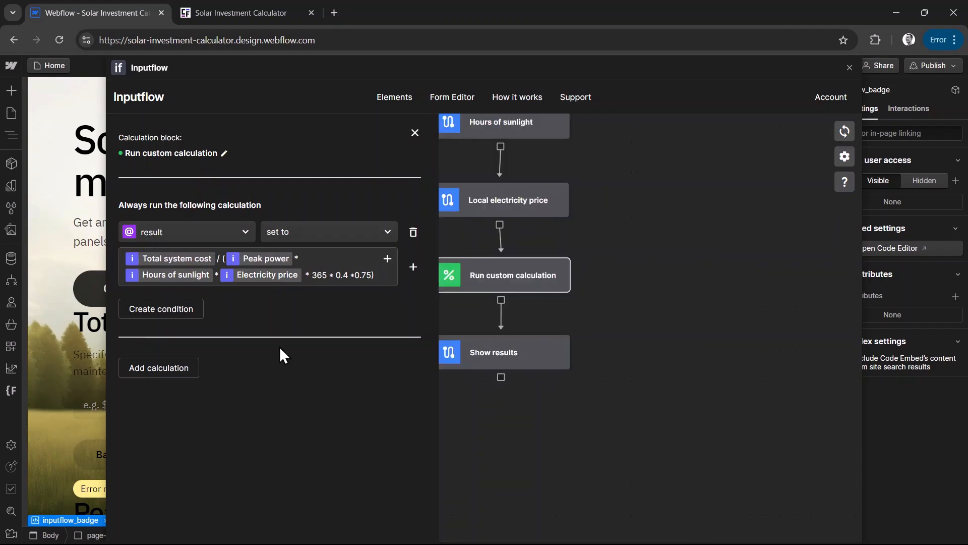